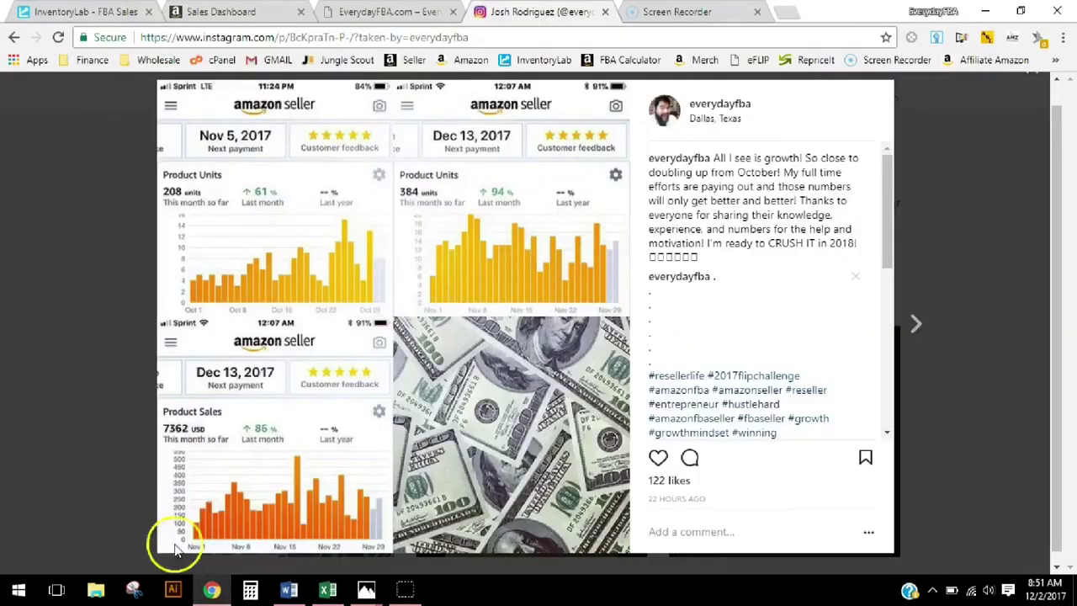
Step: Go to the InventoryLab FBA Sales page and open its advanced search filters
left_click(84, 12)
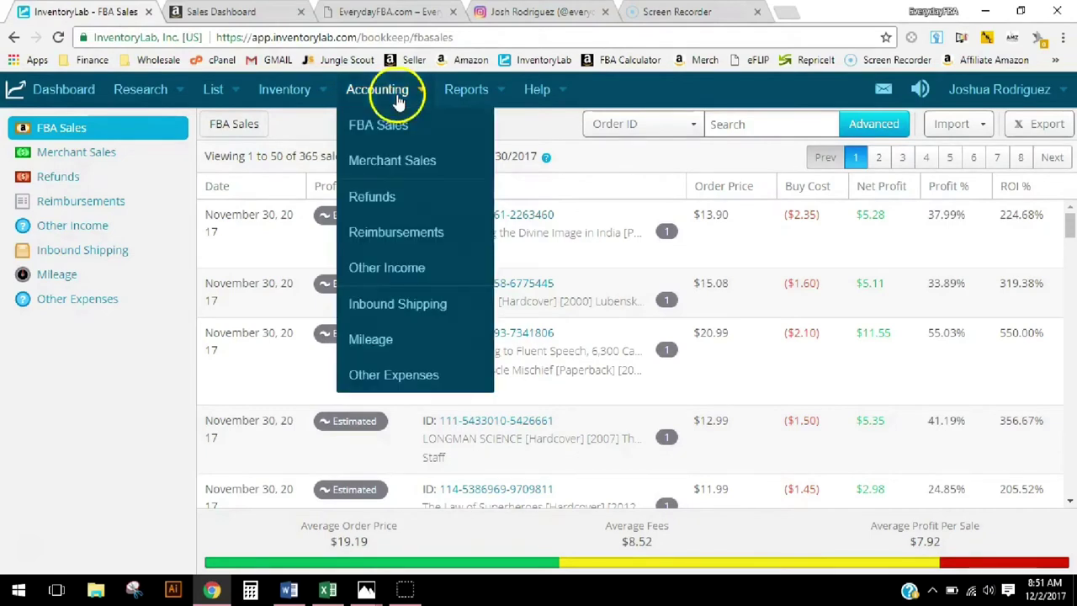
left_click(858, 135)
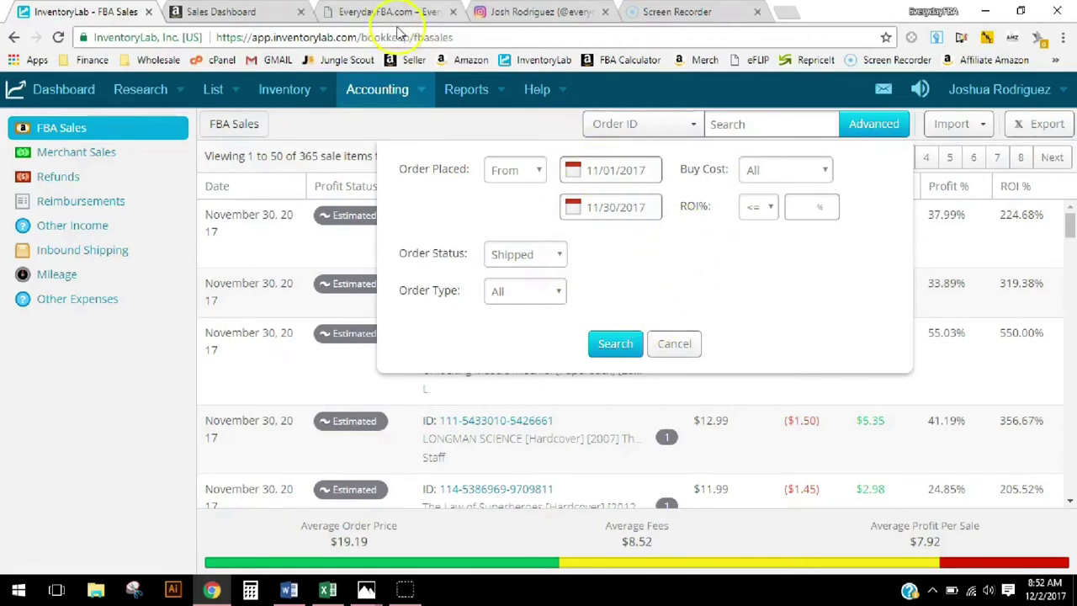
Step: Switch to the FBA Sales 12-2-17 8_4 workbook in Excel and review the ten items above the first yellow average row
mouse_move(328, 594)
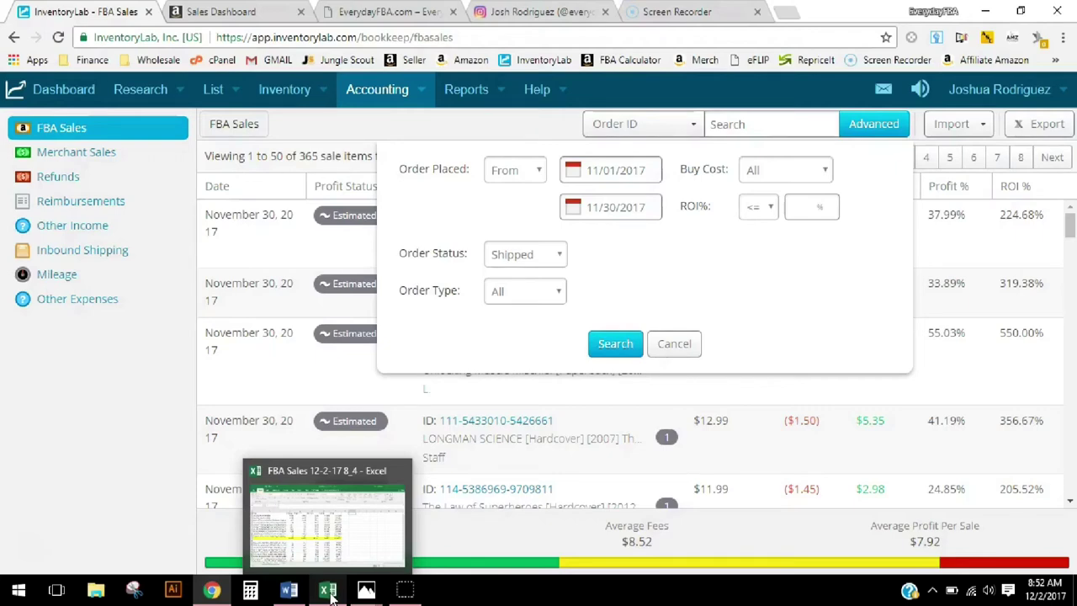
mouse_move(333, 535)
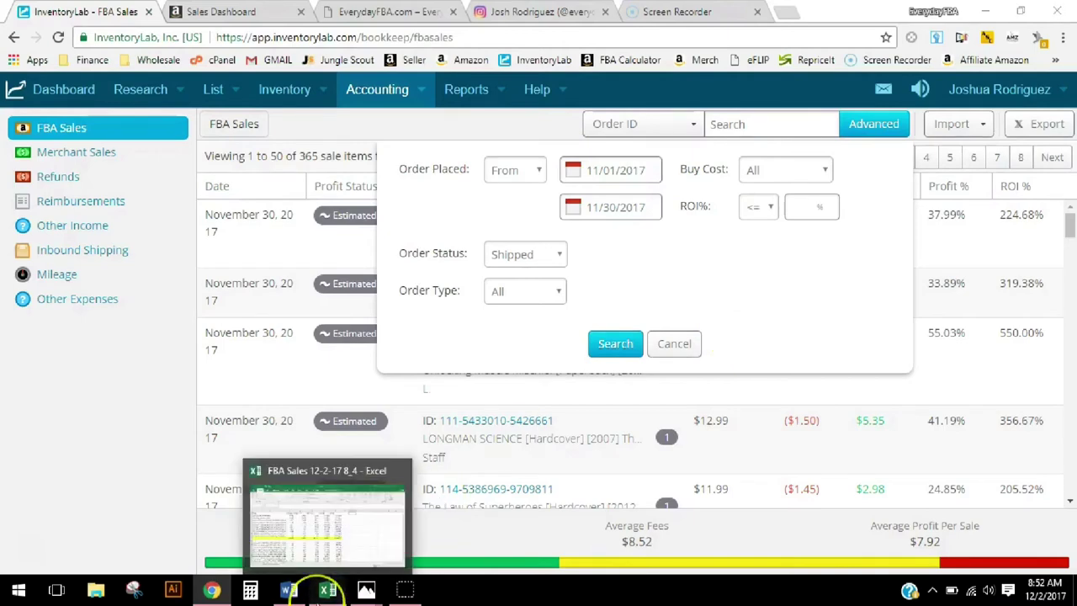
left_click(327, 590)
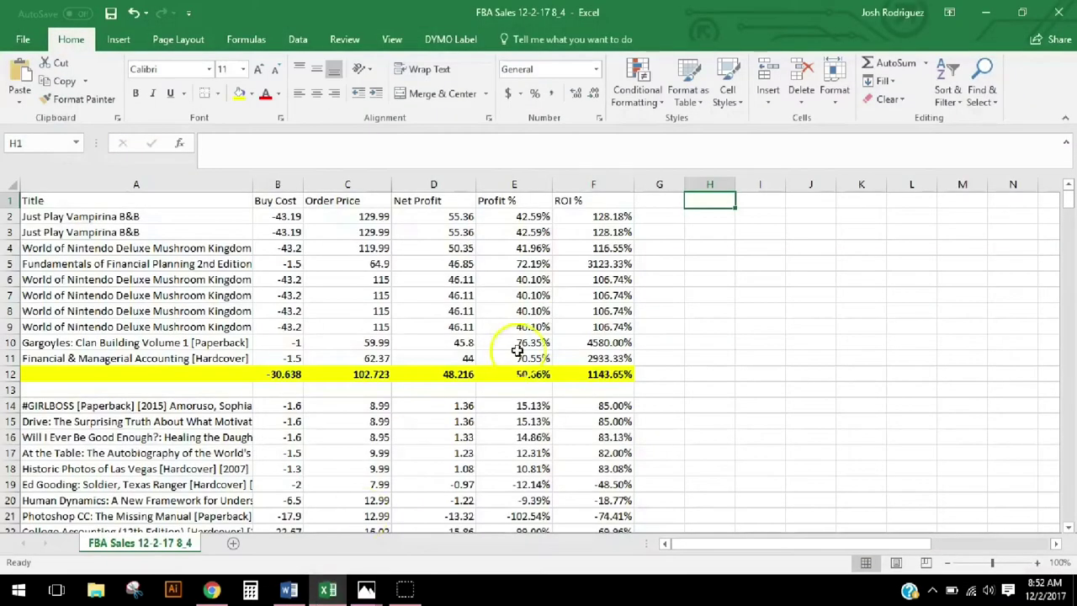
left_click(726, 307)
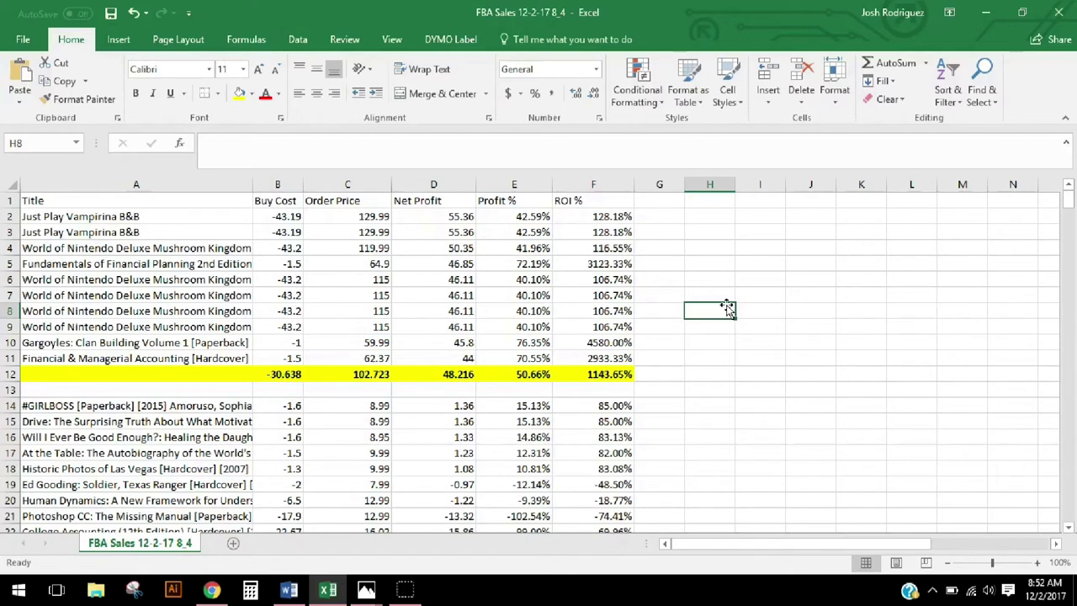
left_click(715, 291)
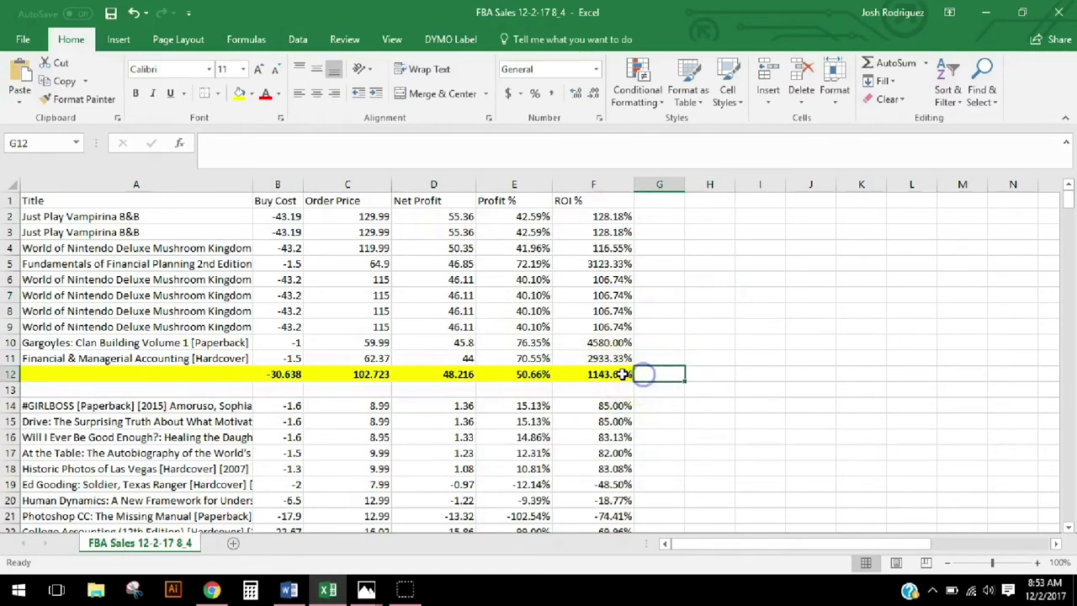
Step: Examine the average ROI formula in F12 and the individual ROI entries in F2, F4, F5 and F10
left_click(623, 374)
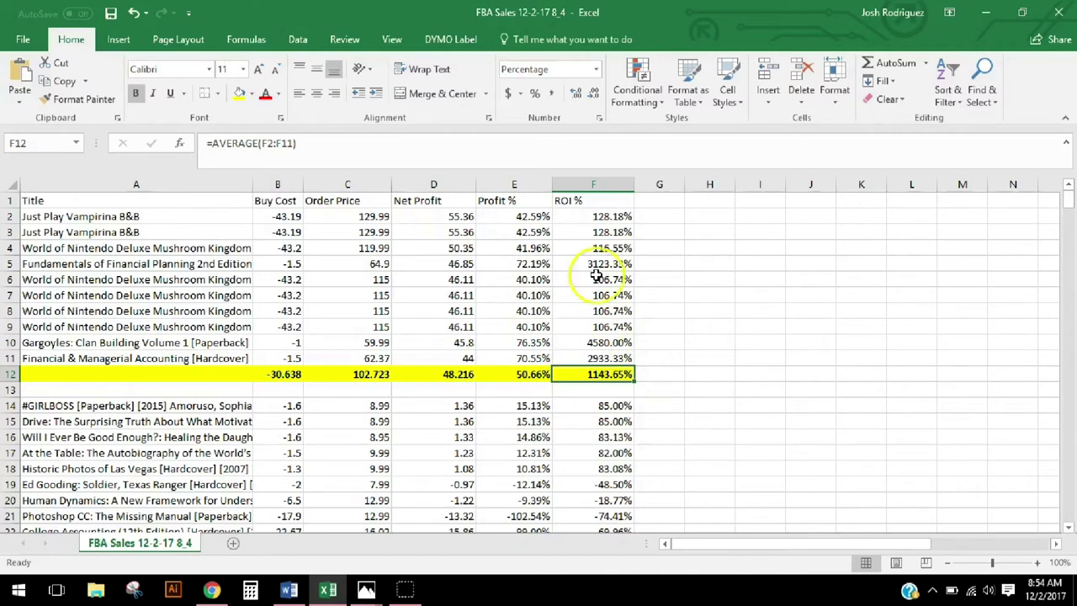
left_click(612, 218)
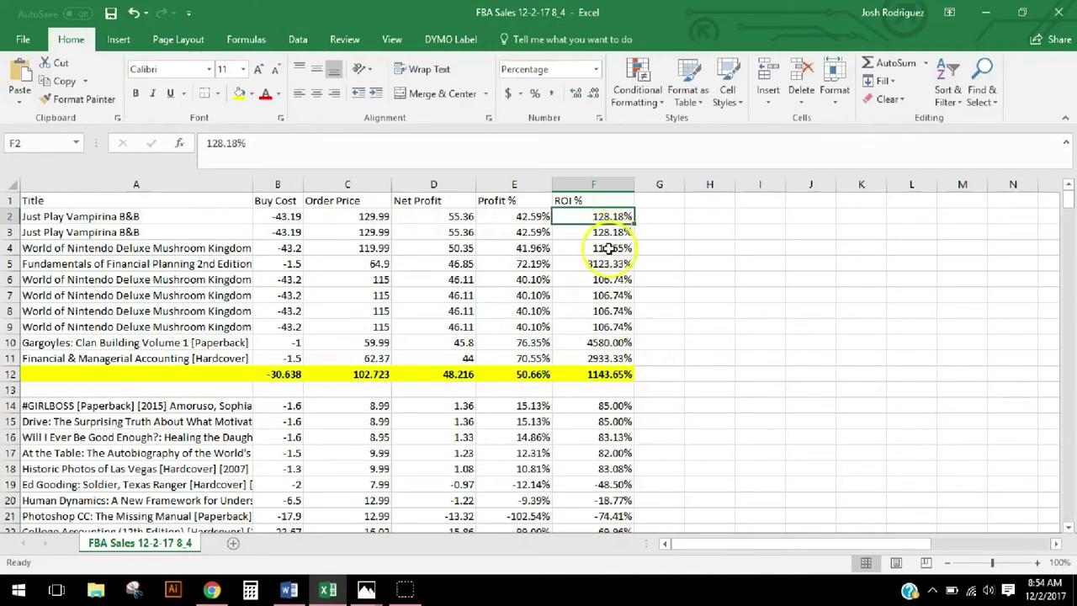
left_click(609, 247)
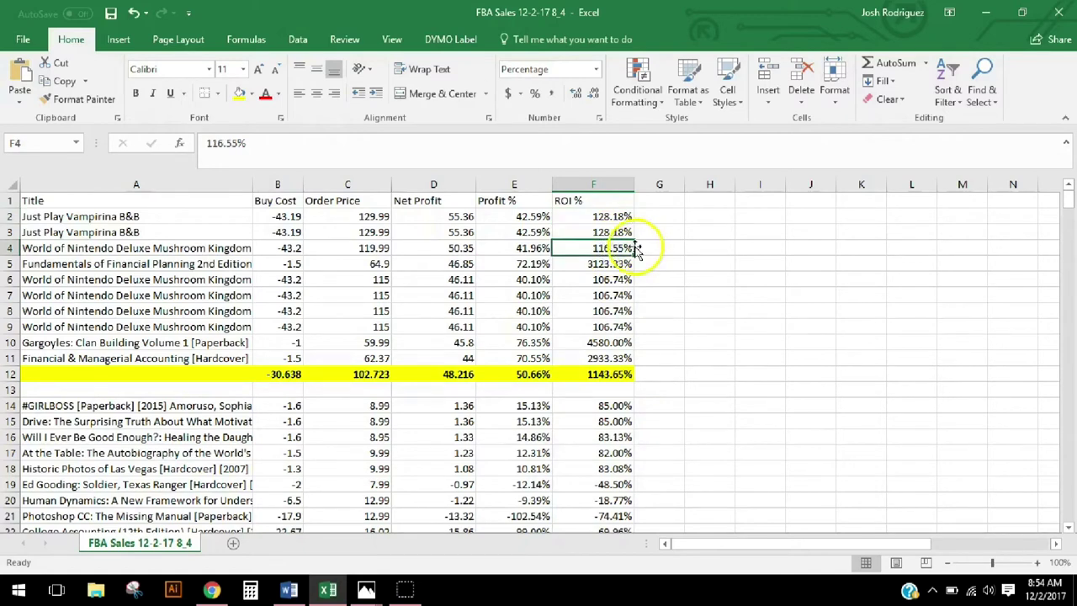
left_click(611, 263)
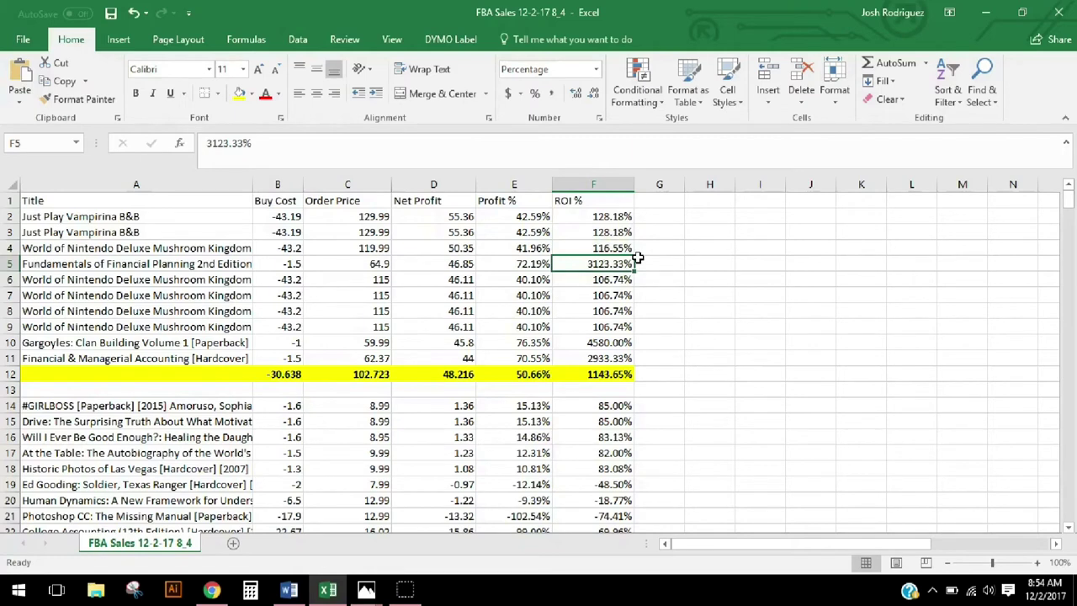
left_click(607, 341)
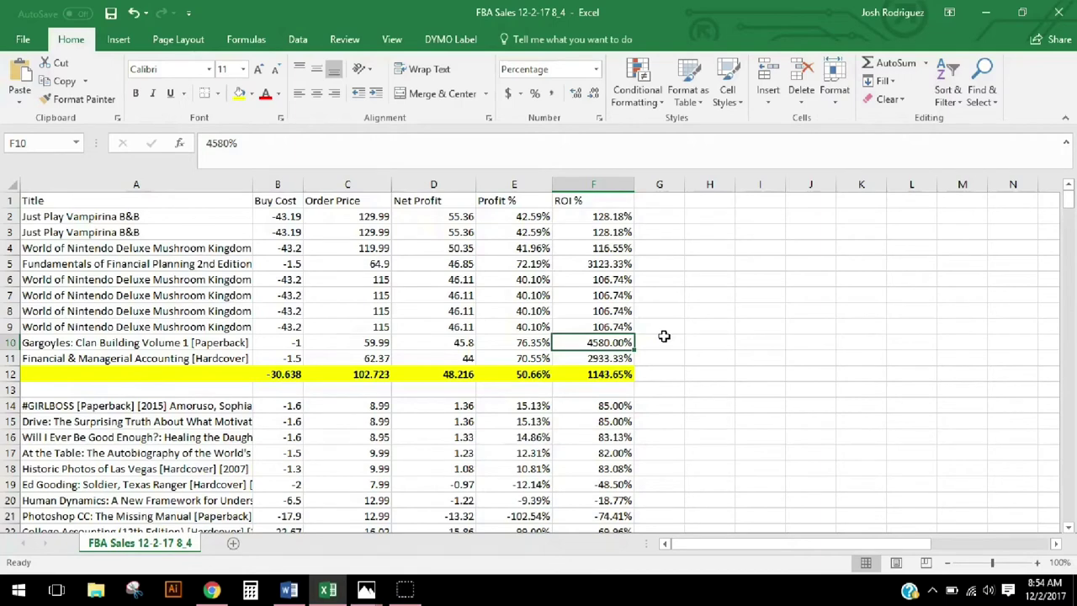
Step: Move down the ROI column through the second product block and inspect its average formula in F24
key("Down")
key("Down")
key("Down")
key("Down")
key("Down")
key("Down")
key("Down")
key("Down")
key("Down")
key("Down")
key("Down")
key("Down")
key("Down")
key("Down")
key("Down")
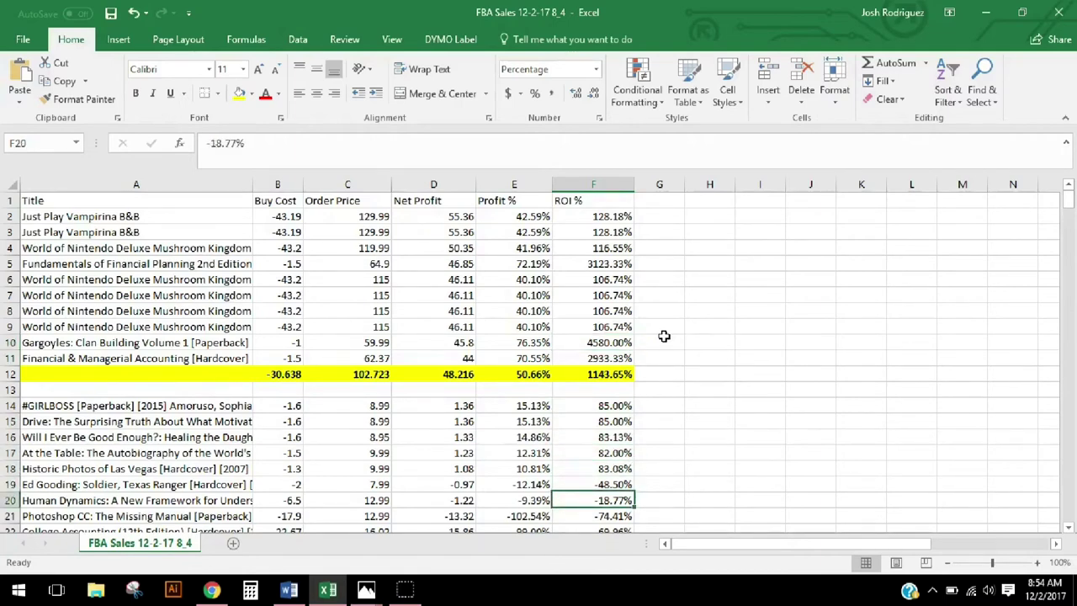
key("Down")
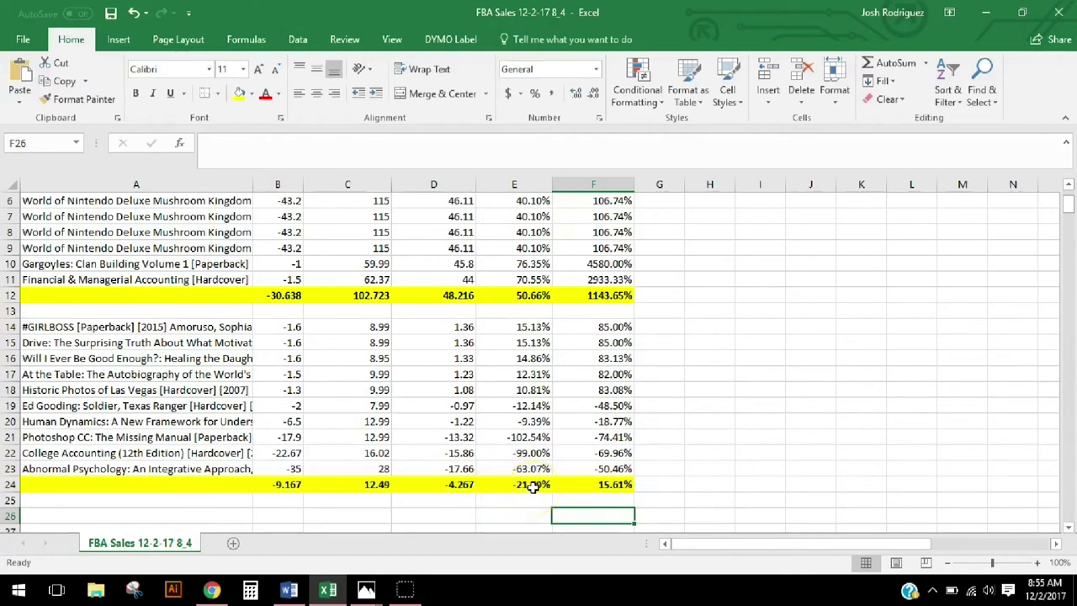
left_click(606, 483)
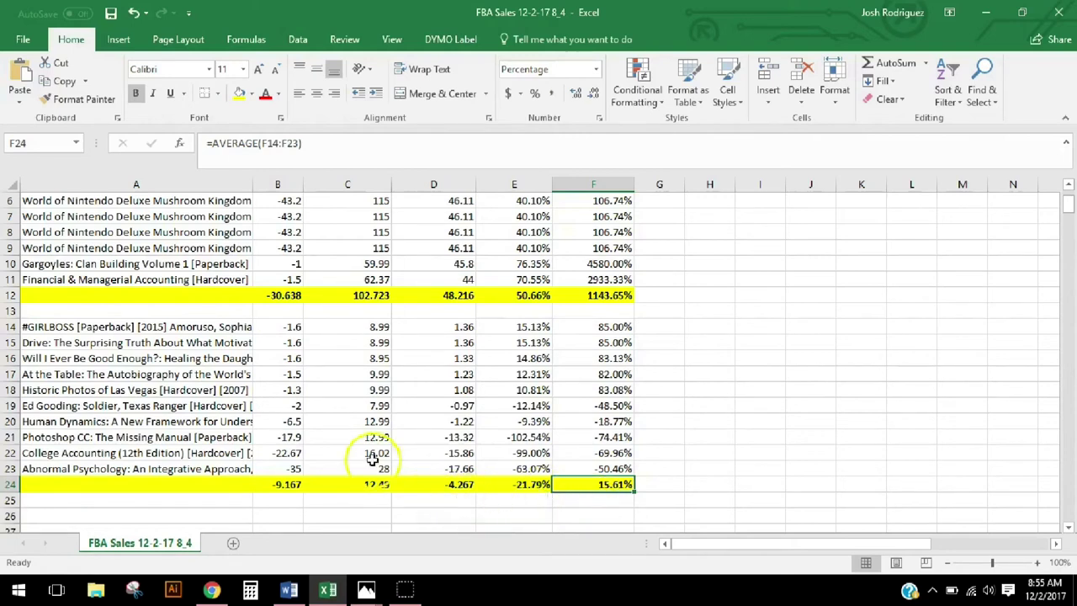
Step: Examine the net profit entries of the three lowest-profit books in D21 to D23, ending on empty cell H22
left_click(458, 467)
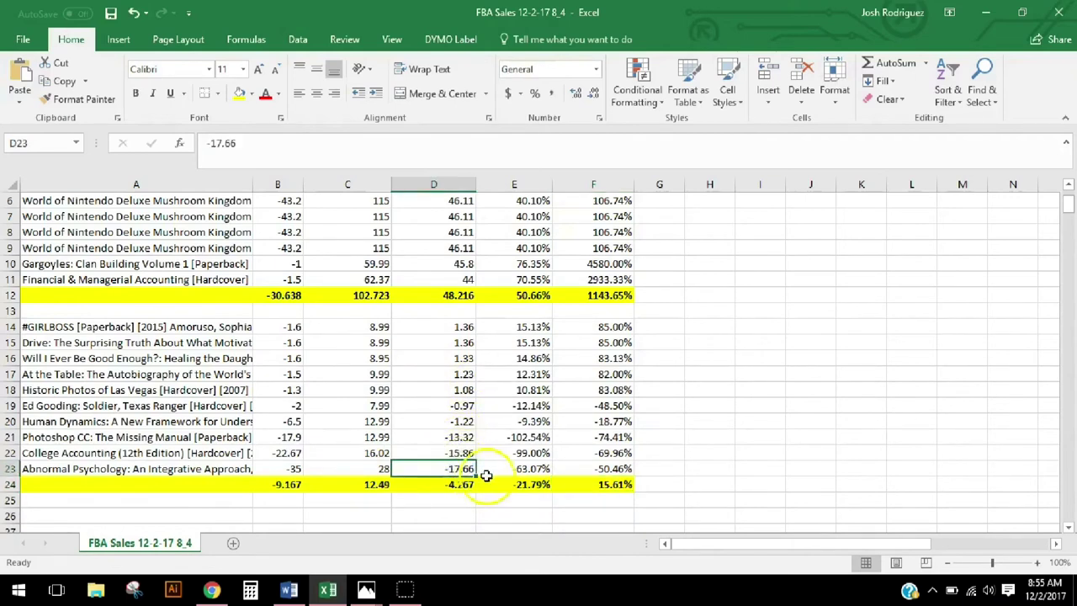
left_click(459, 452)
left_click(463, 437)
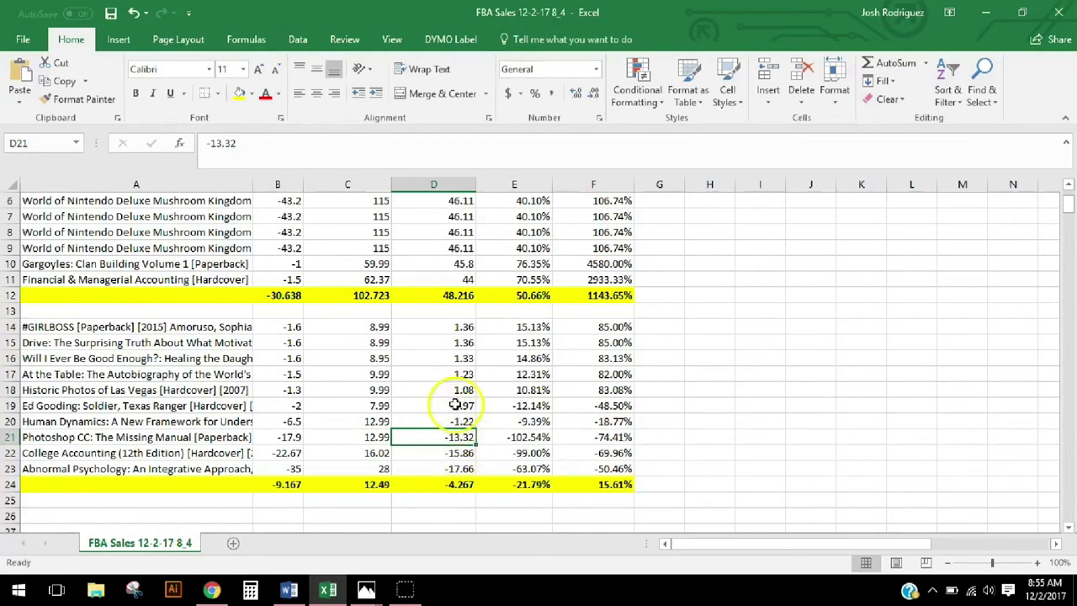
left_click(455, 467)
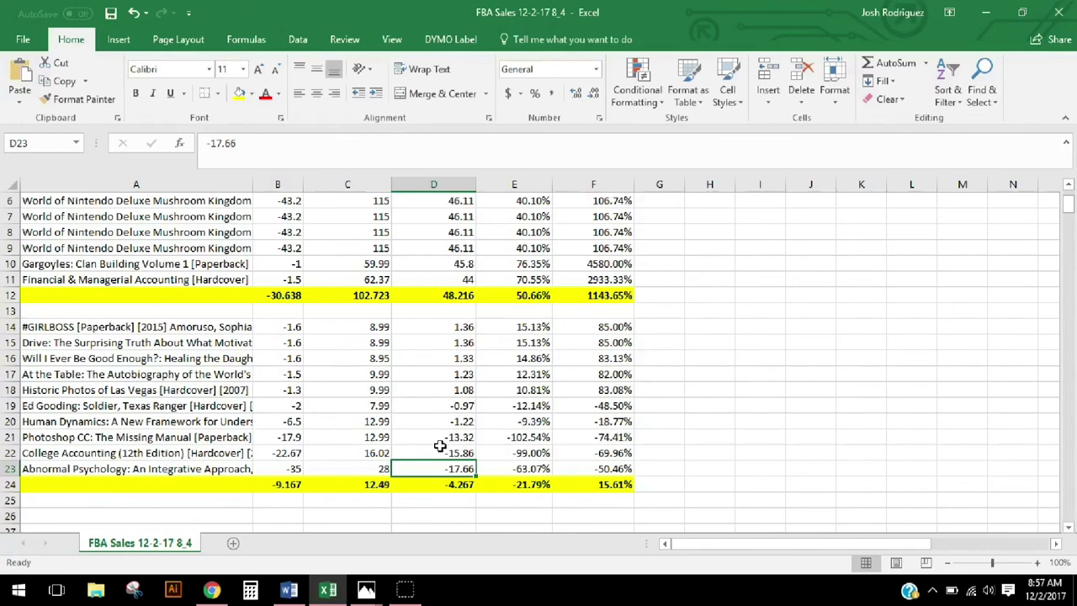
key("Up")
key("Right")
key("Right")
key("Right")
key("Right")
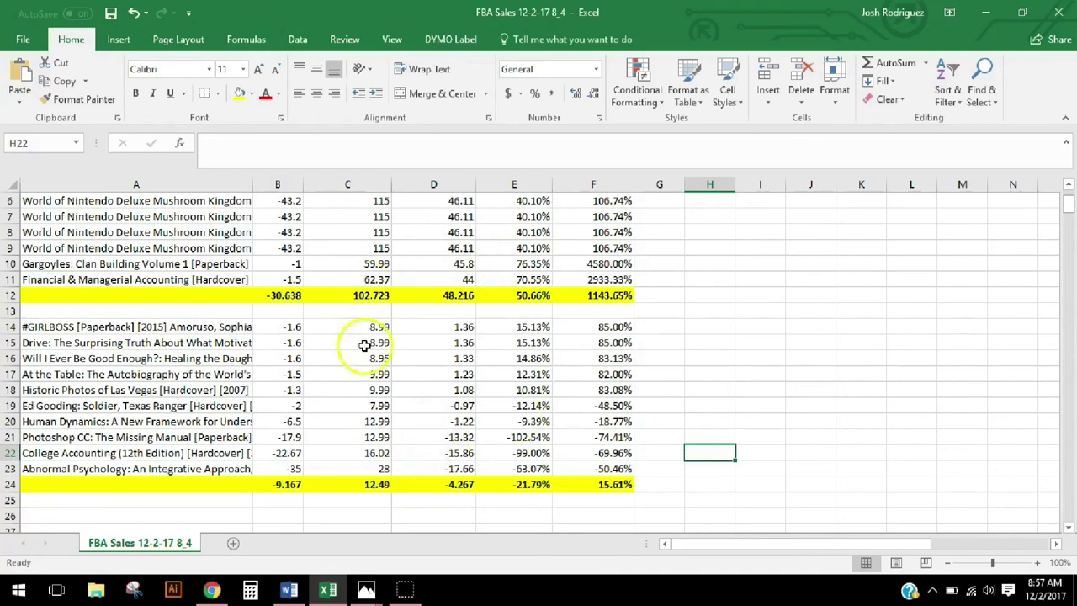
Step: Switch back to Chrome and show the EverydayFBA.com home page
left_click(211, 589)
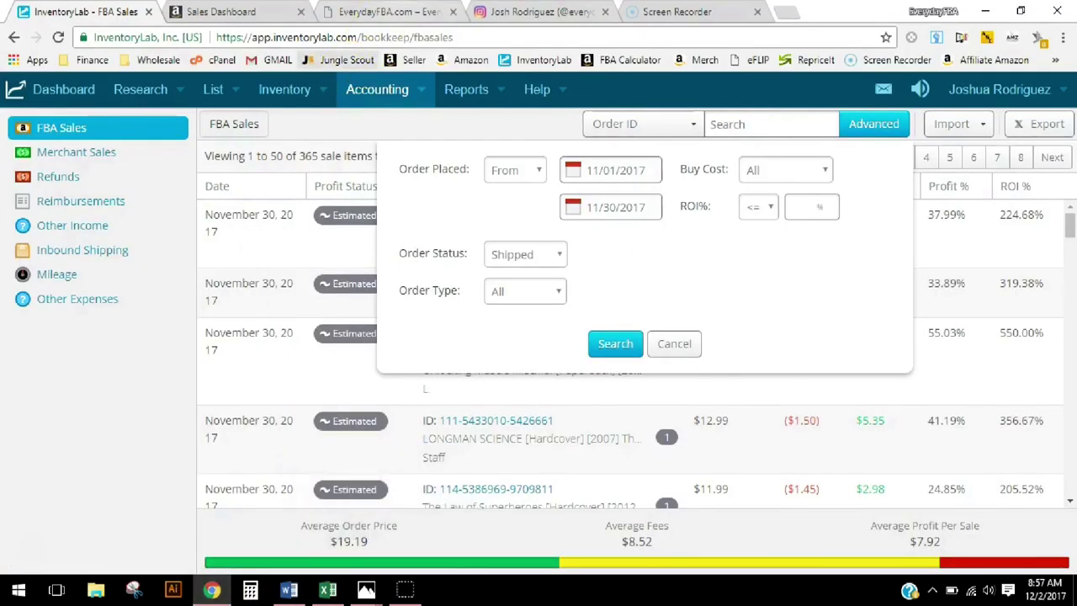
left_click(382, 11)
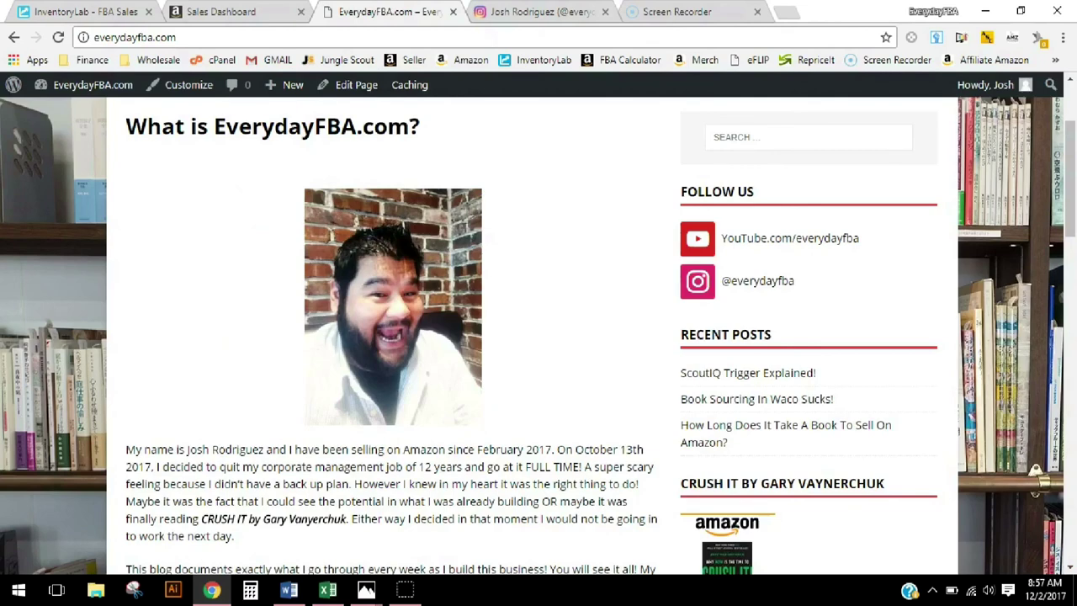